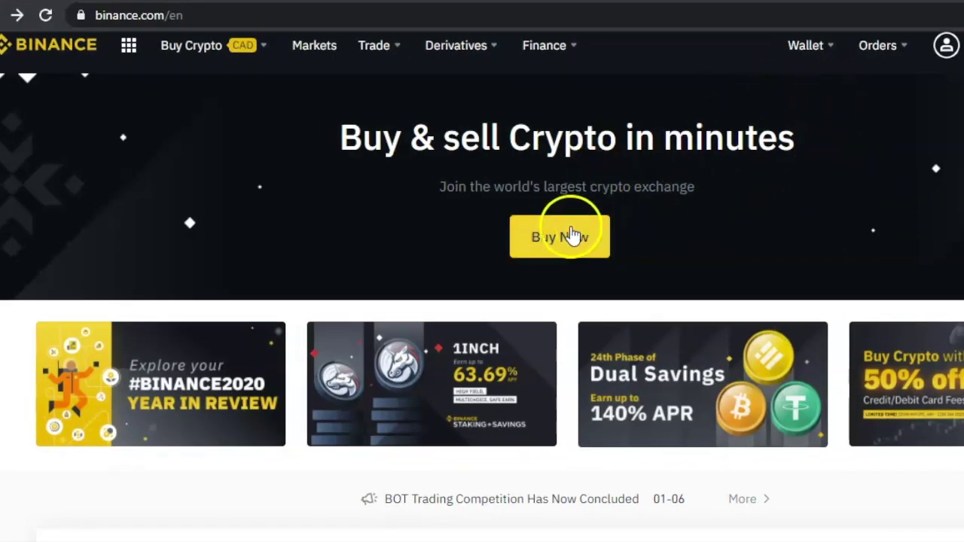
# Open the buy-by-card form and search the spend currencies for 'cad' to find Canadian Dollar
pyautogui.click(557, 236)
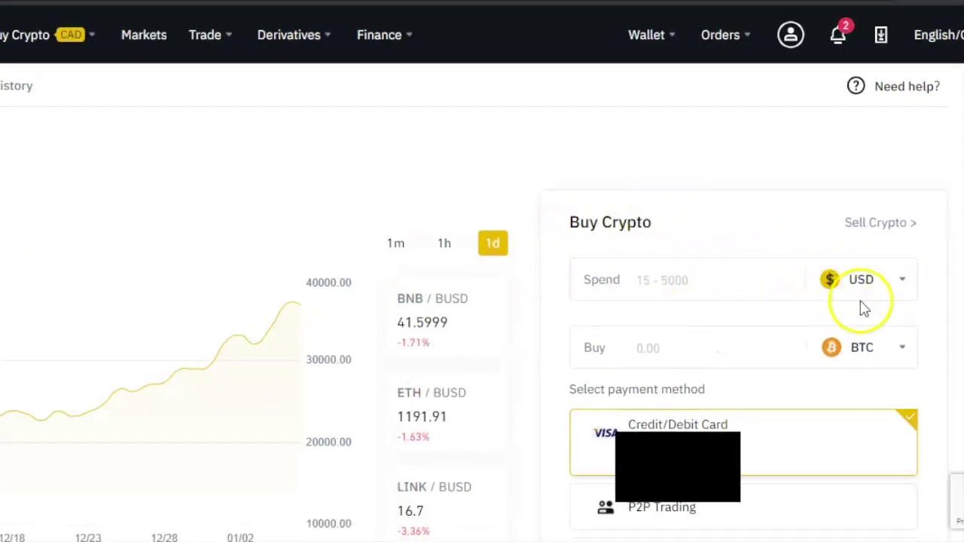
pyautogui.click(904, 280)
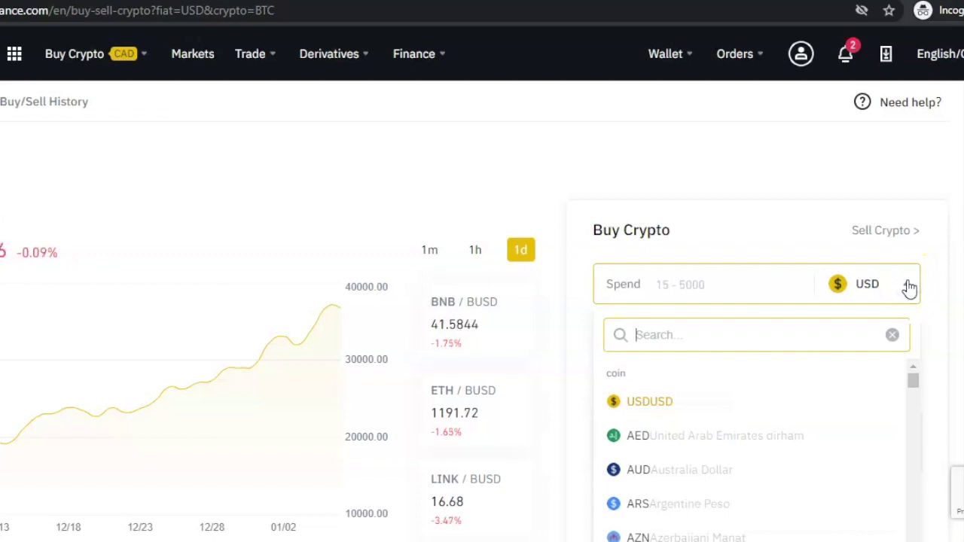
pyautogui.write('ngn')
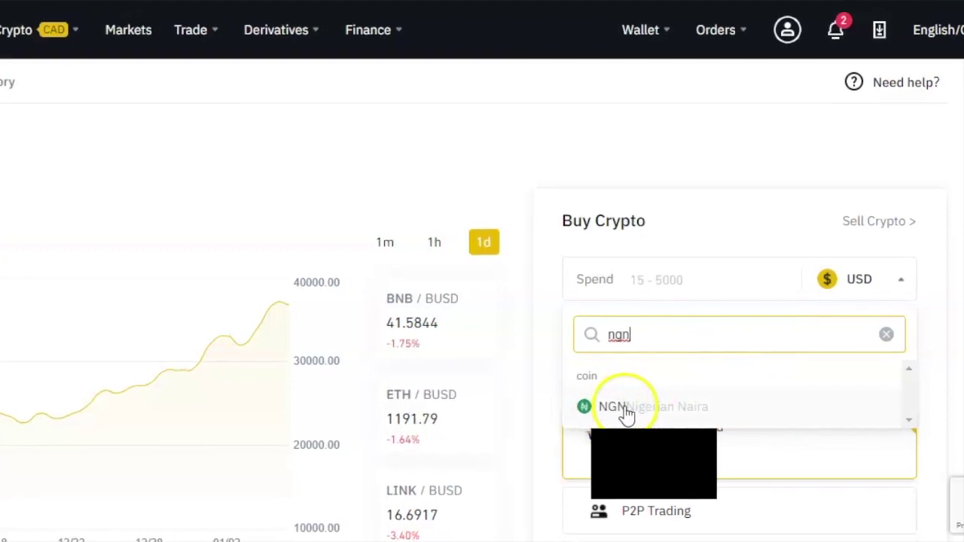
pyautogui.press('BackSpace')
pyautogui.press('BackSpace')
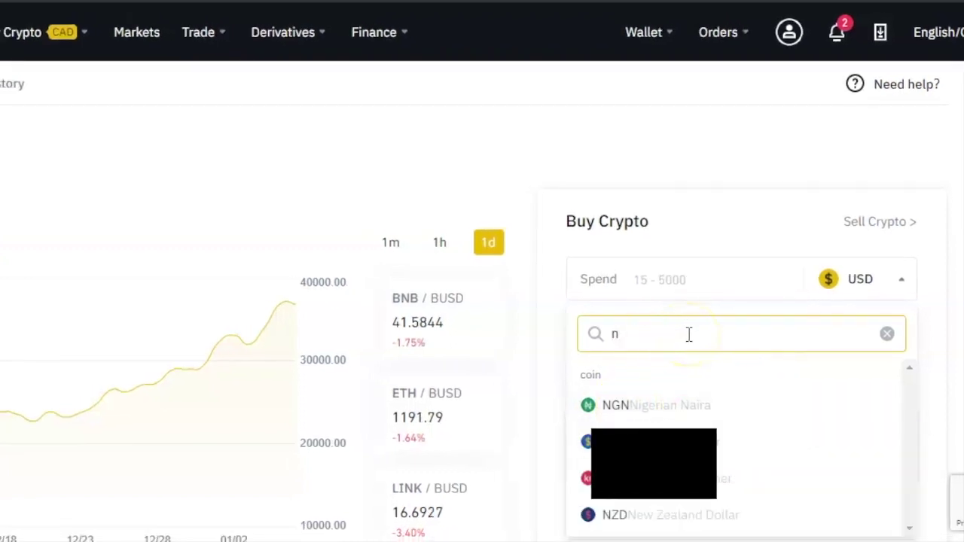
pyautogui.press('BackSpace')
pyautogui.write('cad')
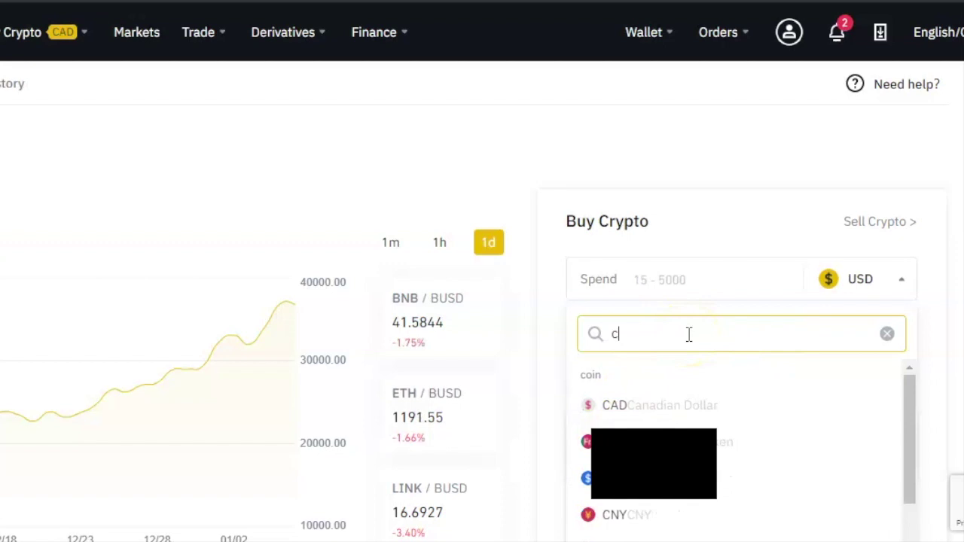
pyautogui.click(626, 410)
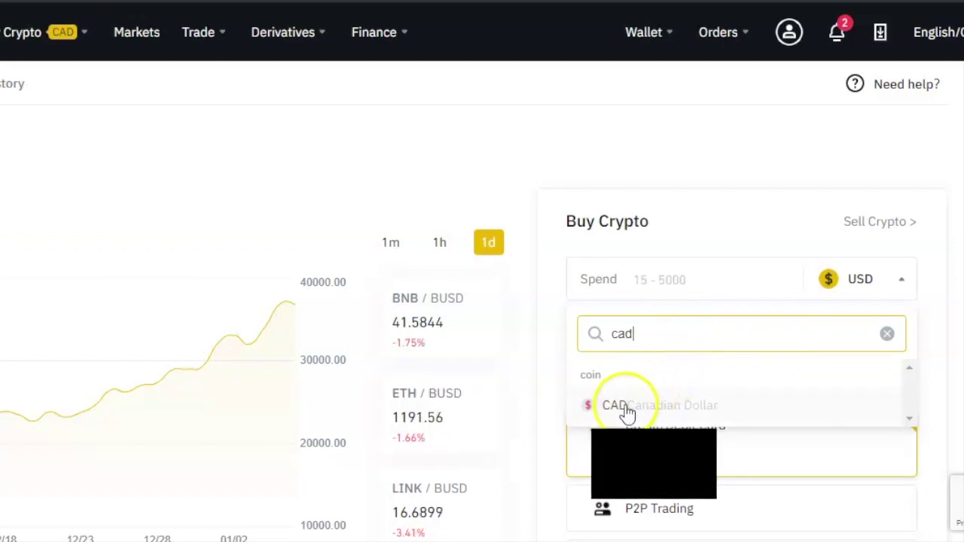
# Spend 1550 CAD on BTC with the Credit/Debit Card and submit the purchase
pyautogui.click(635, 407)
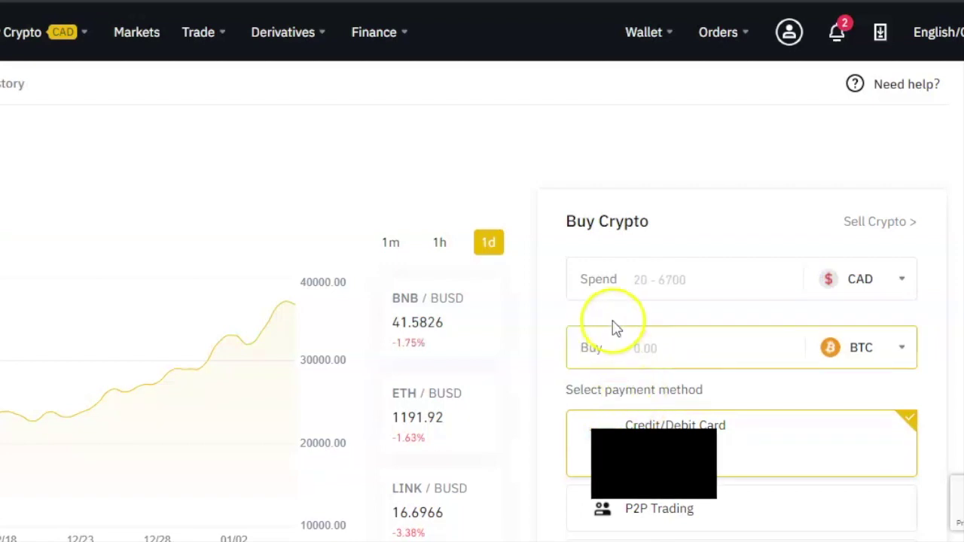
pyautogui.click(685, 284)
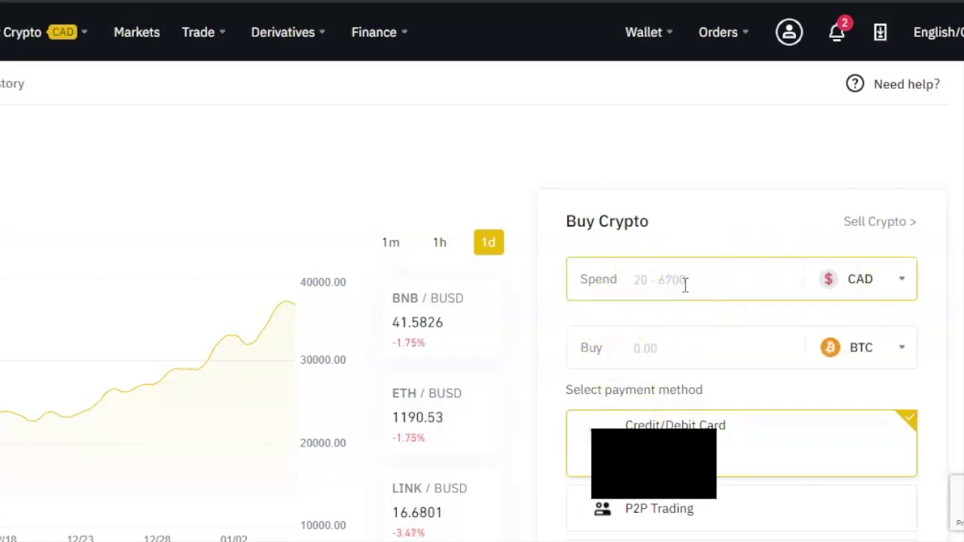
pyautogui.write('1')
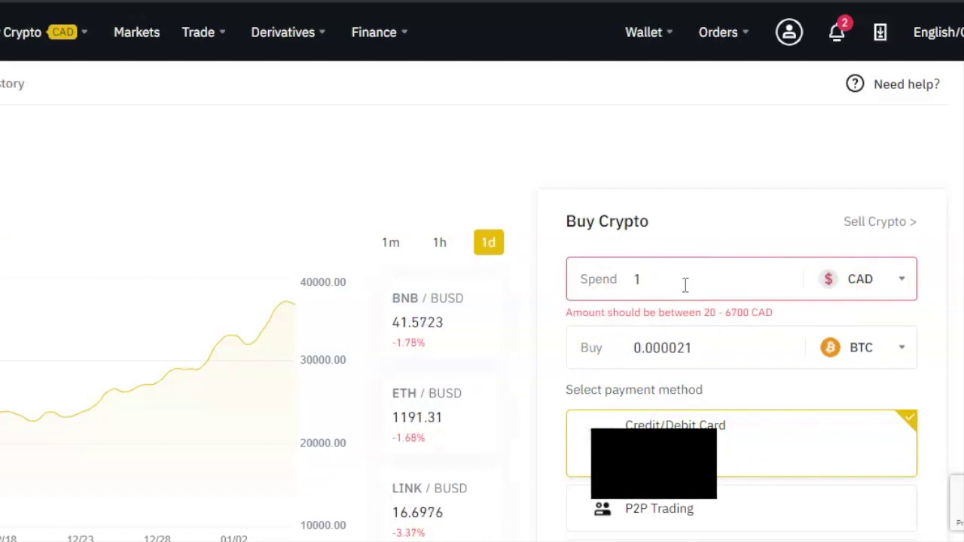
pyautogui.write('550')
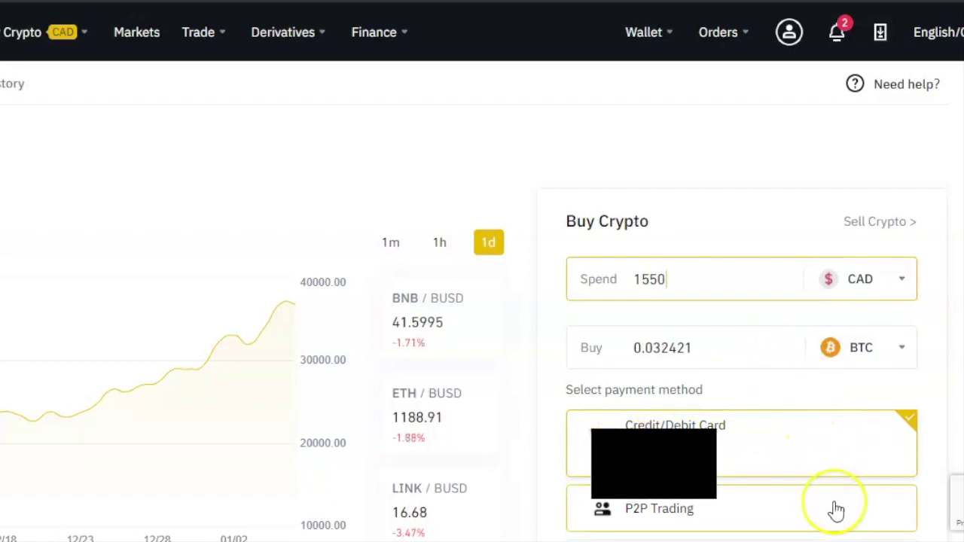
pyautogui.scroll(-3, 836, 510)
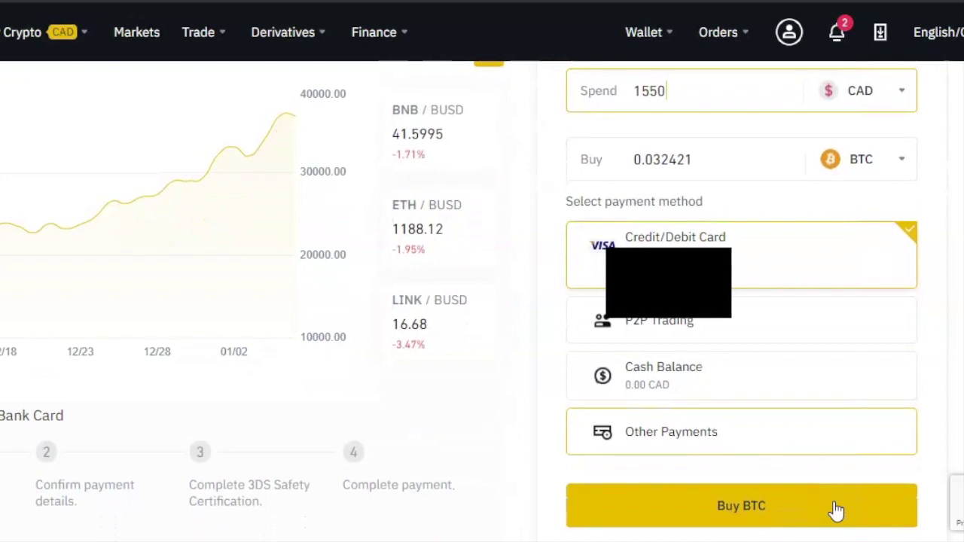
pyautogui.click(783, 526)
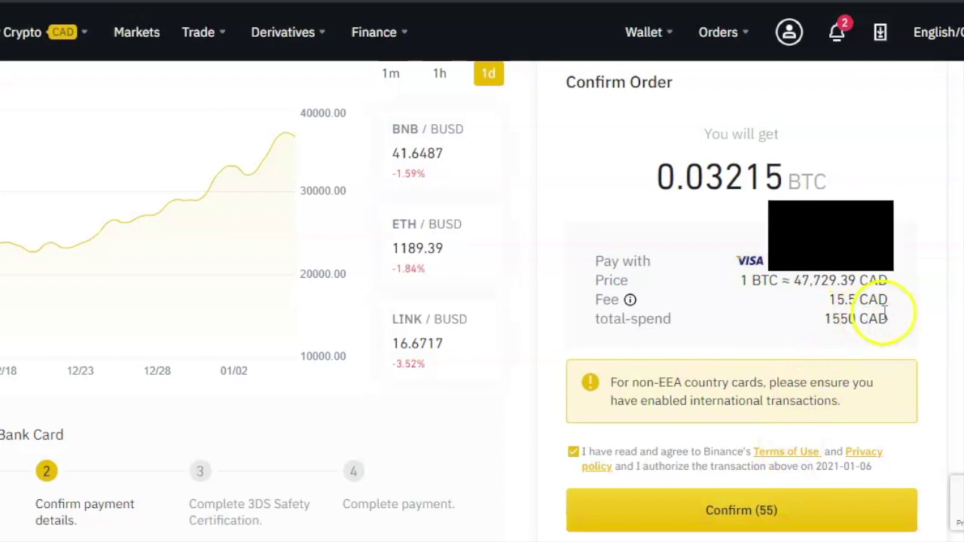
# Go back, raise the spend to 1600 CAD, and confirm the 0.033182 BTC order
pyautogui.scroll(2, 835, 302)
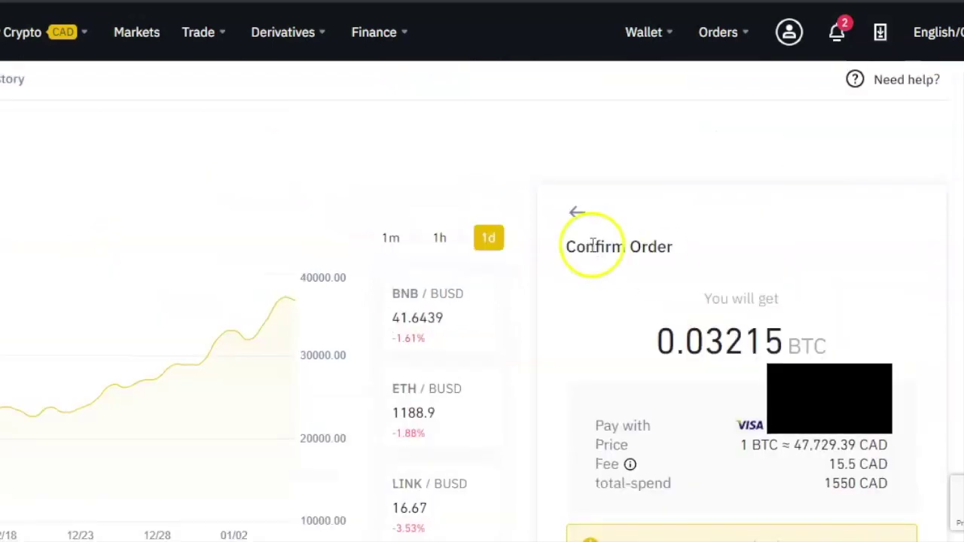
pyautogui.click(577, 205)
pyautogui.press('BackSpace')
pyautogui.press('BackSpace')
pyautogui.press('BackSpace')
pyautogui.write('600')
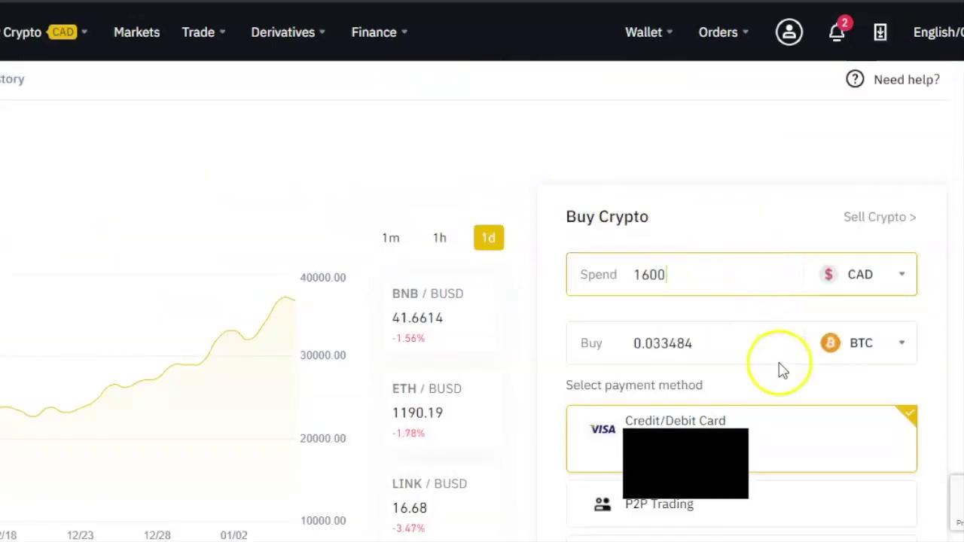
pyautogui.scroll(-3, 779, 370)
pyautogui.click(774, 460)
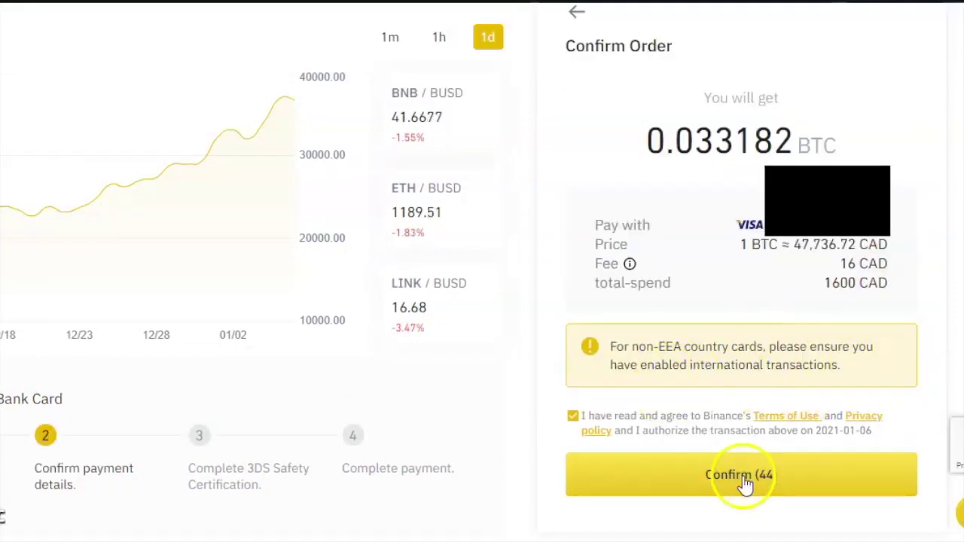
pyautogui.click(744, 483)
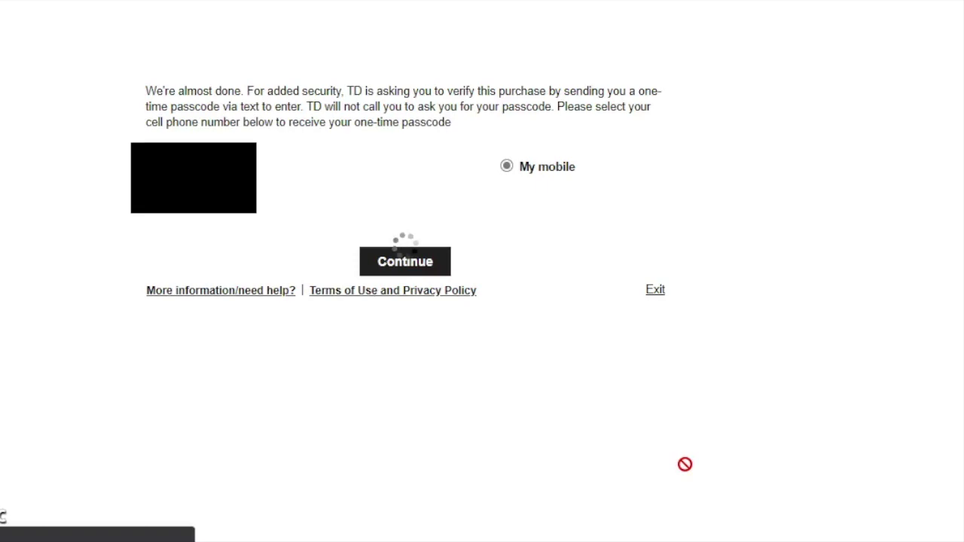
# Have the passcode texted to the mobile, then enter and submit the verification code
pyautogui.click(411, 263)
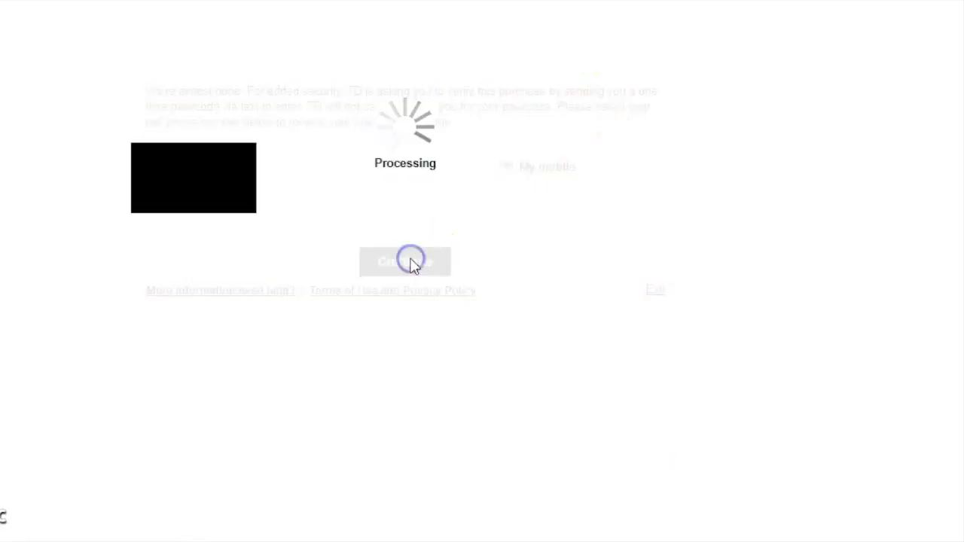
pyautogui.click(458, 230)
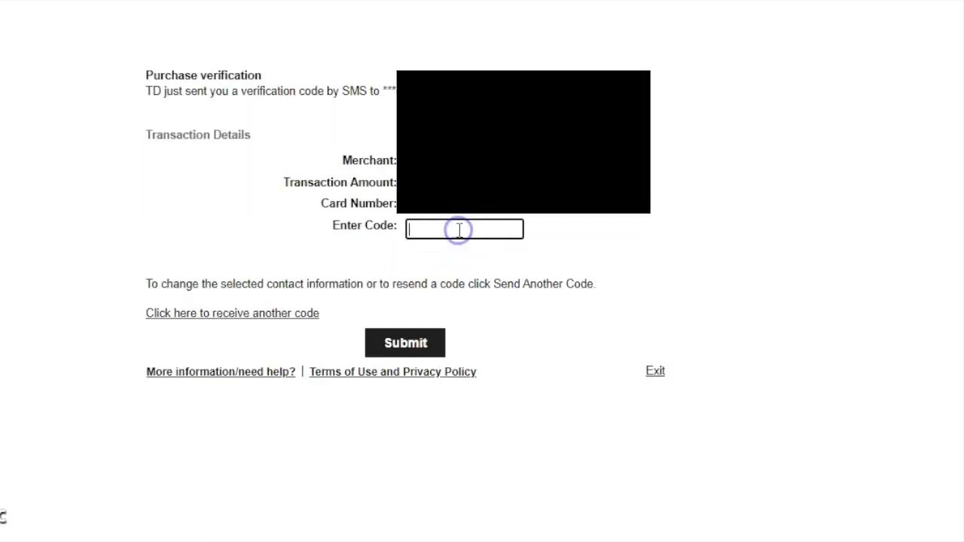
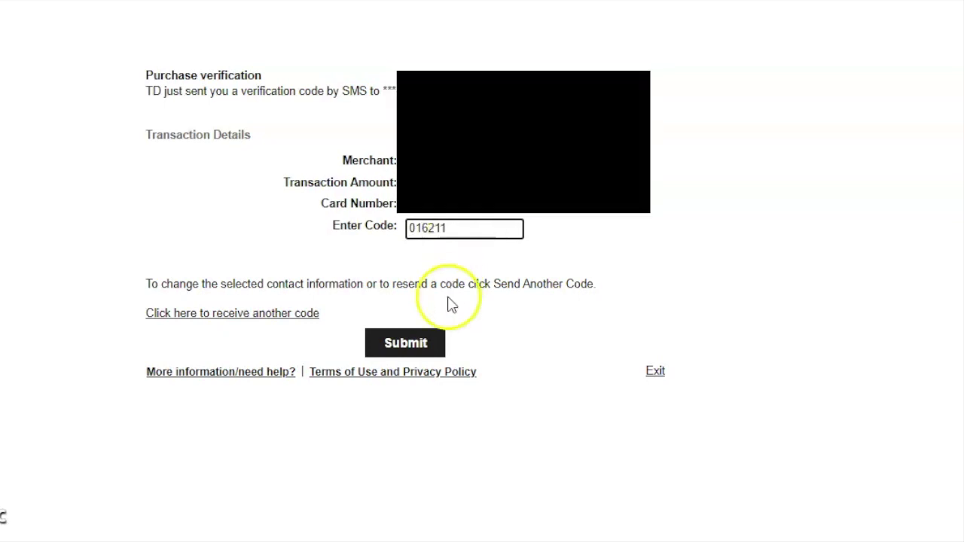
pyautogui.click(406, 338)
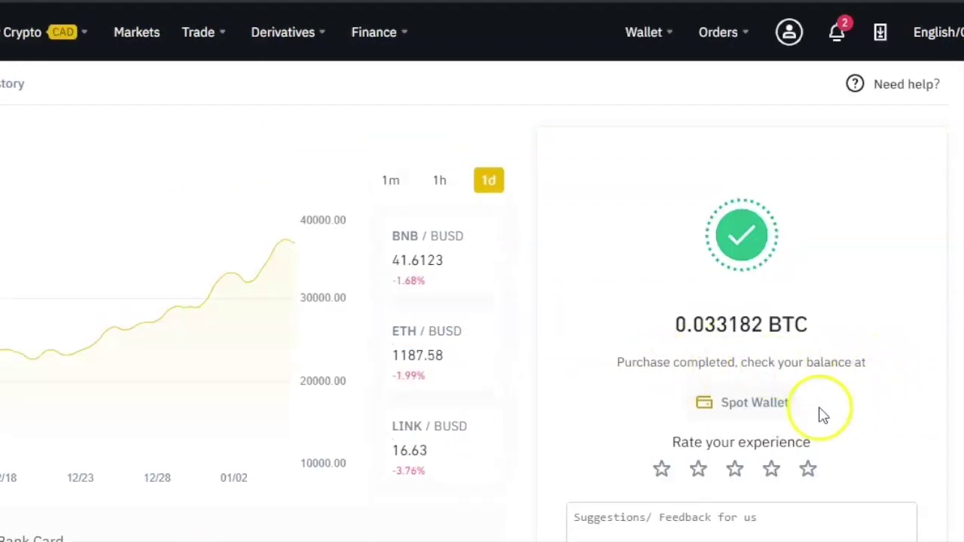
# Open the Spot wallet from the purchase-complete panel to check the new BTC balance
pyautogui.click(748, 410)
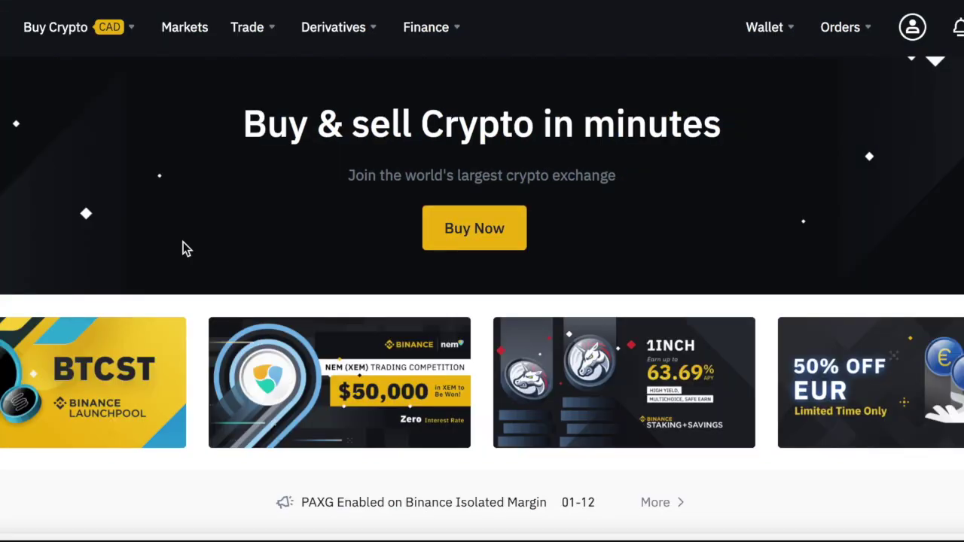
# Choose Classic from the Trade menu to open BTC/USDT spot trading
pyautogui.moveTo(330, 106)
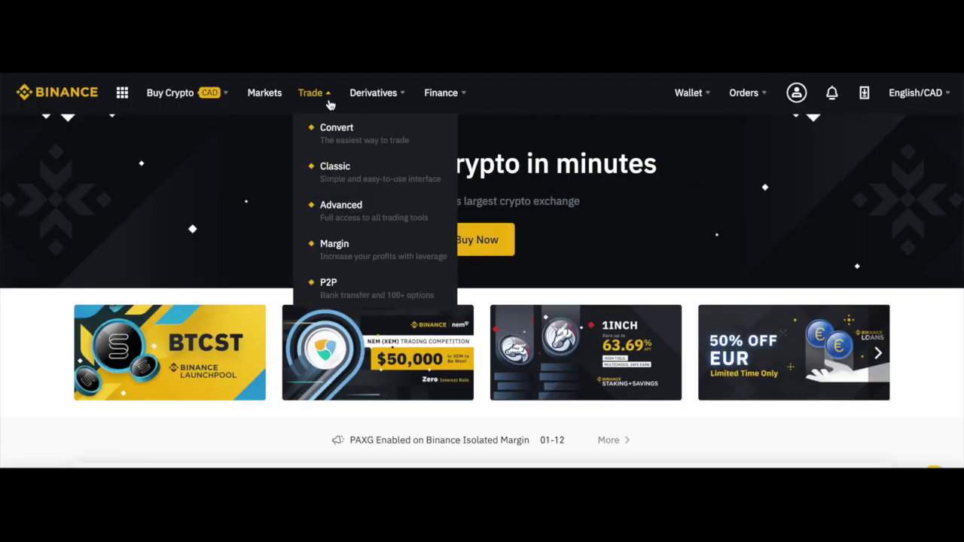
pyautogui.click(336, 167)
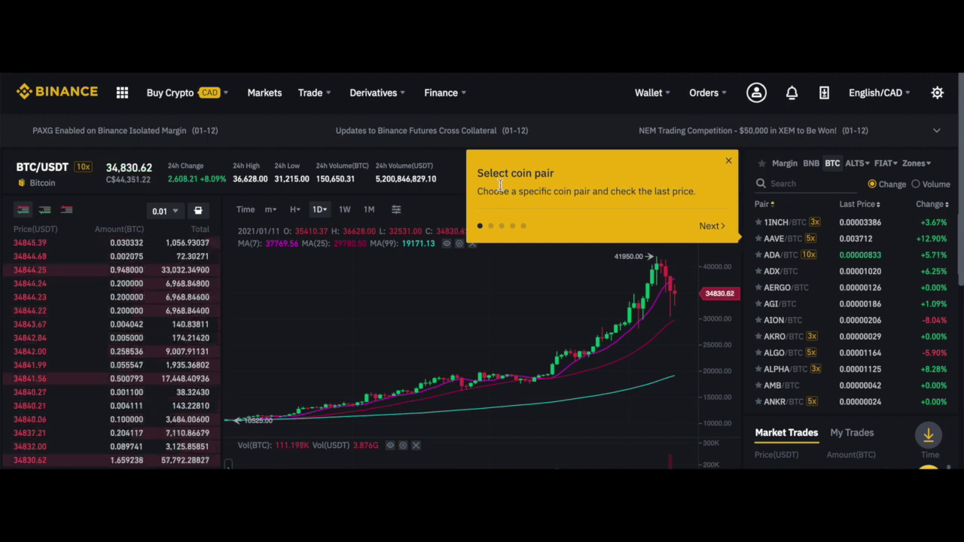
# Dismiss the coin-pair tip, try a 'bt' pair search, reload to clear it, and scroll to the order form
pyautogui.click(728, 161)
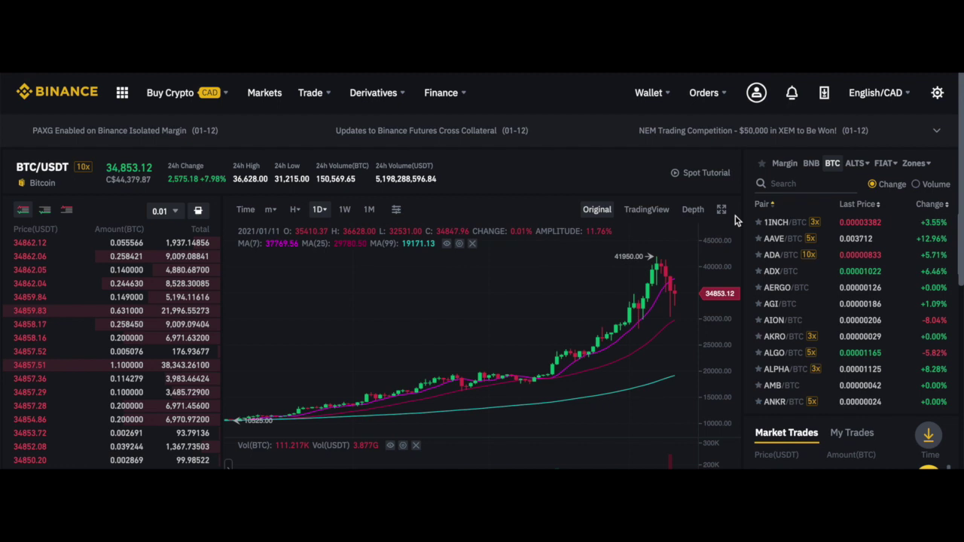
pyautogui.click(789, 185)
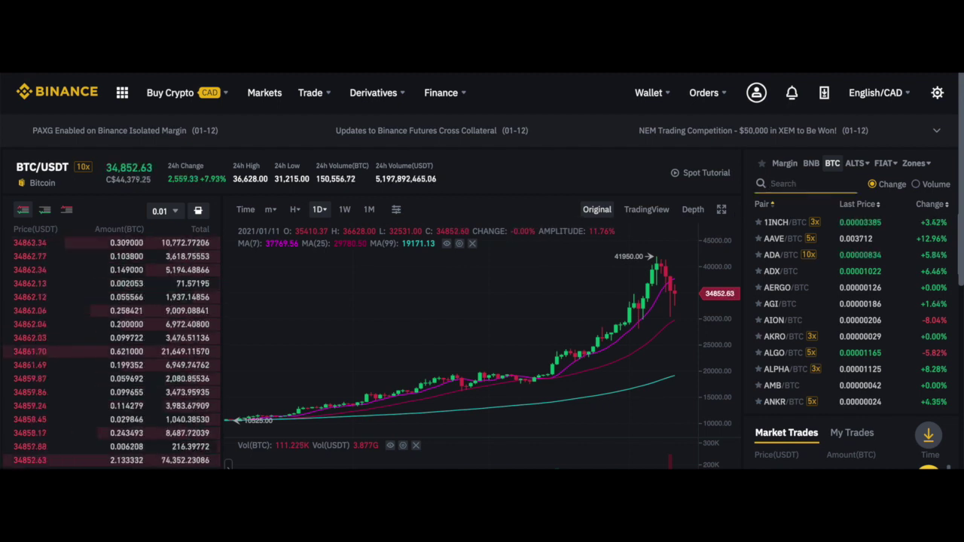
pyautogui.write('btc')
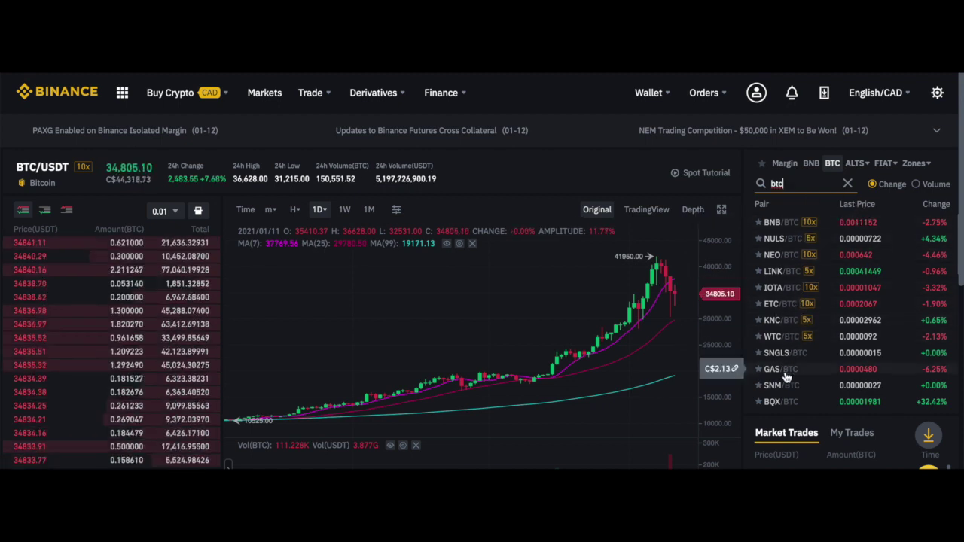
pyautogui.scroll(-1, 805, 323)
pyautogui.scroll(-5, 806, 324)
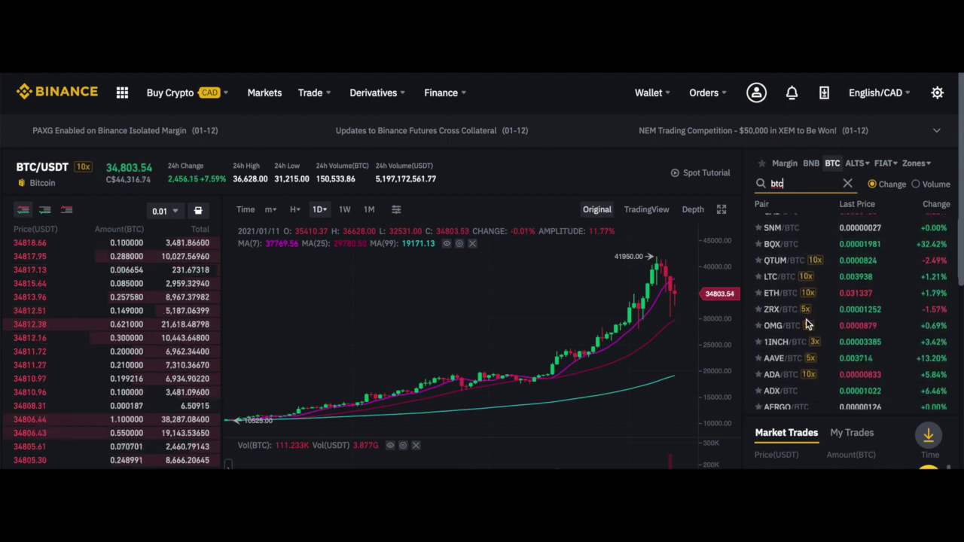
pyautogui.scroll(6, 806, 324)
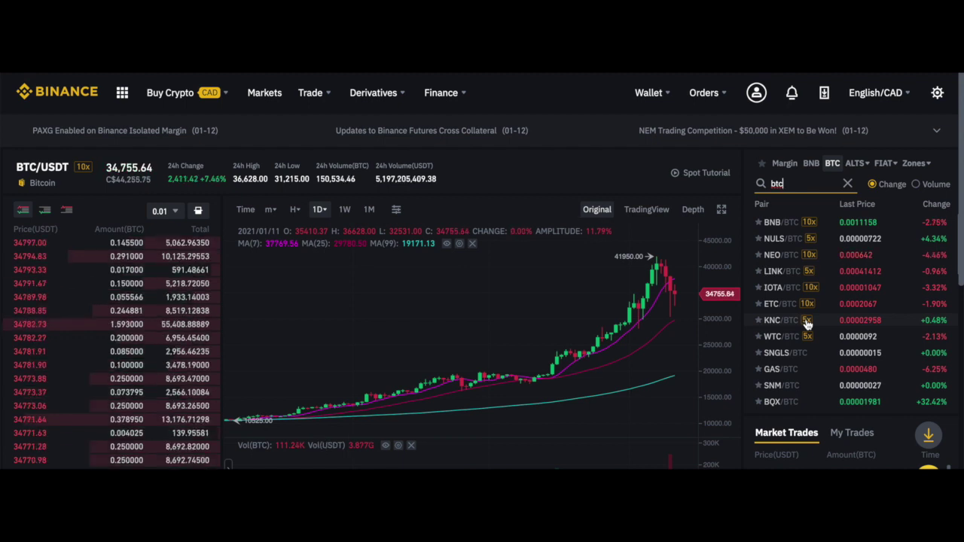
pyautogui.press('F5')
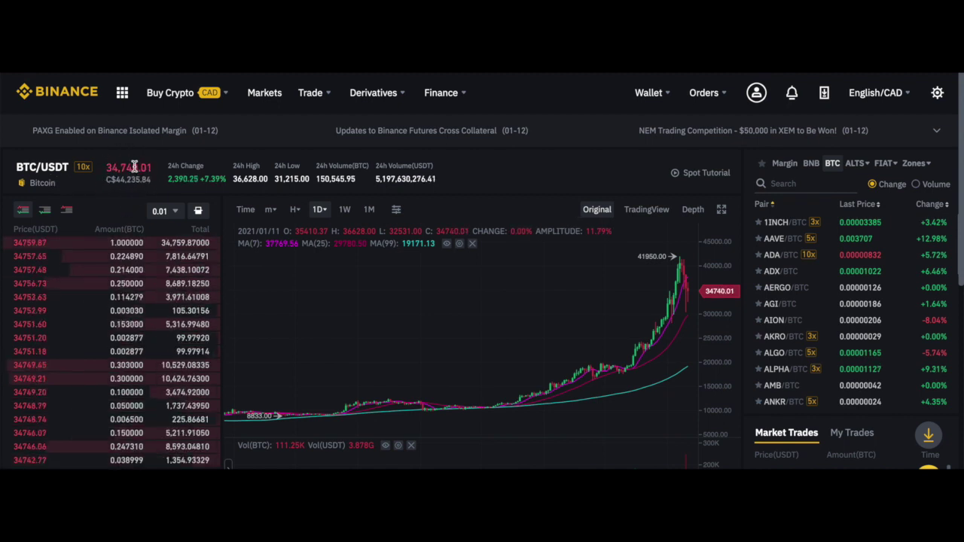
pyautogui.scroll(-4, 134, 166)
pyautogui.scroll(-1, 961, 330)
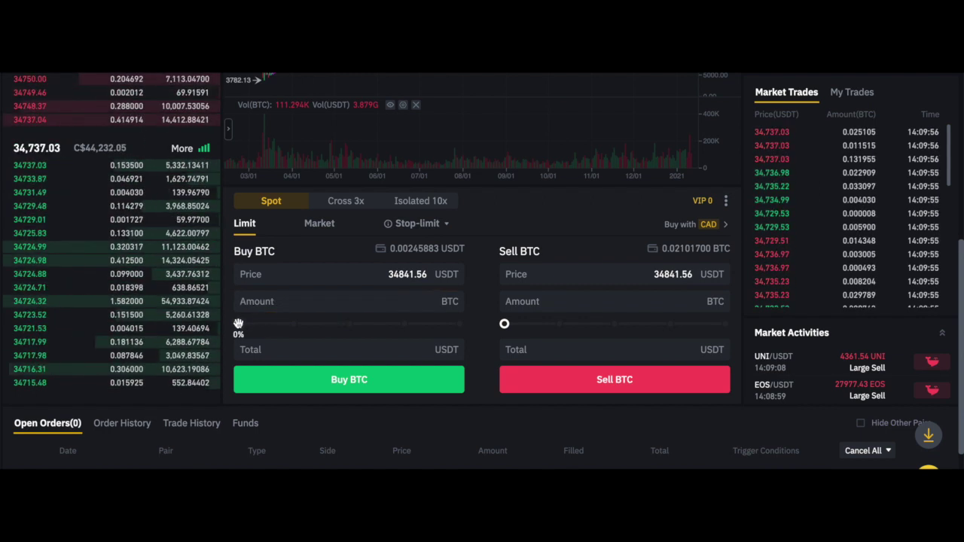
# Step the Buy BTC amount slider through 25%, 50%, 75% and 100%, then check the Amount field
pyautogui.click(294, 324)
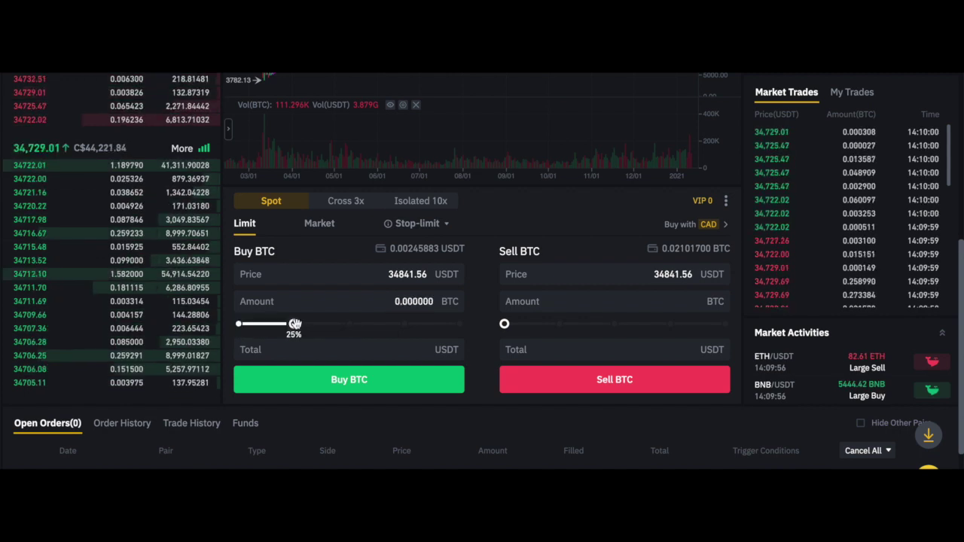
pyautogui.click(348, 326)
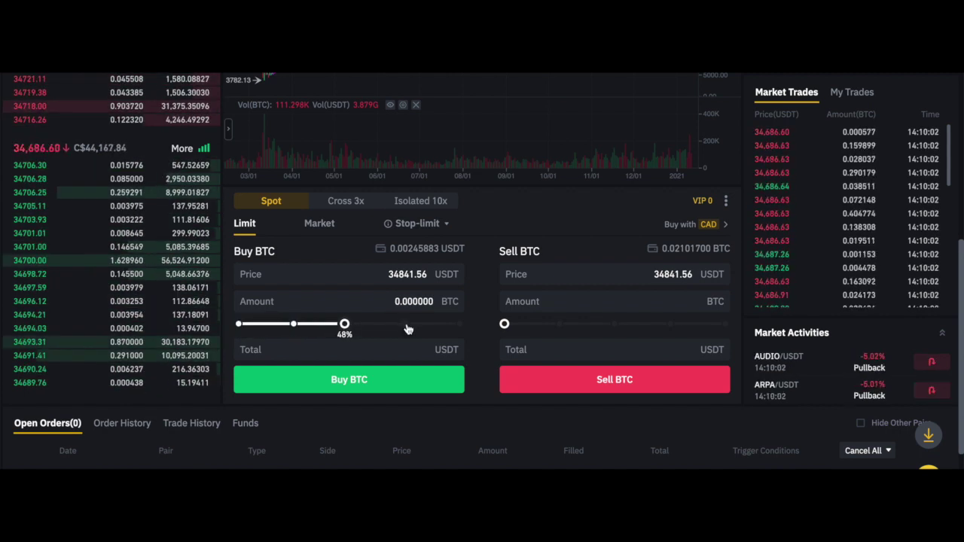
pyautogui.click(405, 326)
pyautogui.click(461, 323)
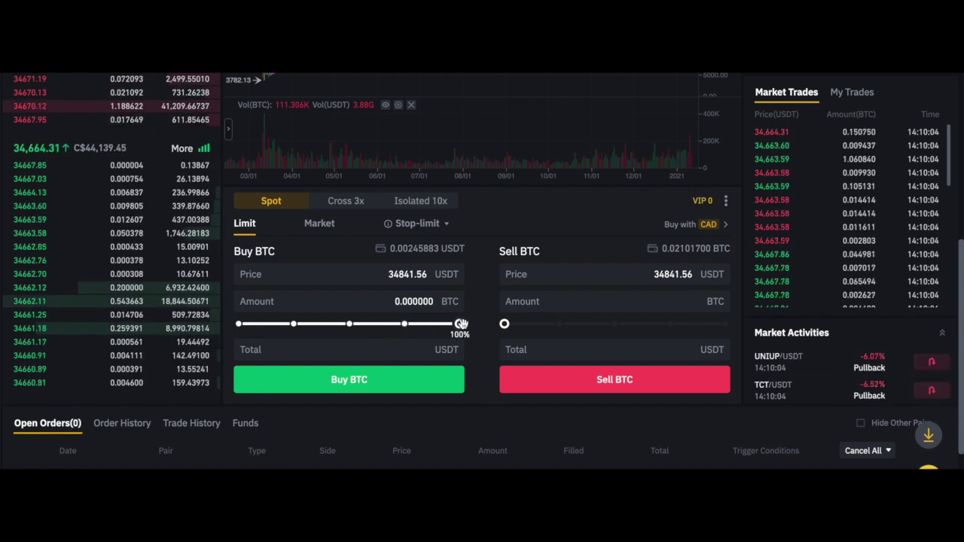
pyautogui.click(398, 302)
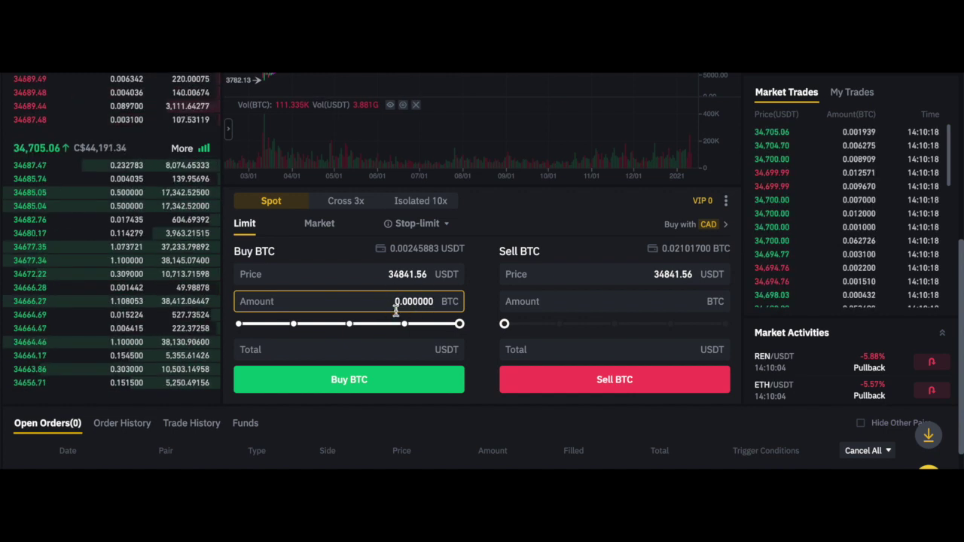
pyautogui.click(405, 317)
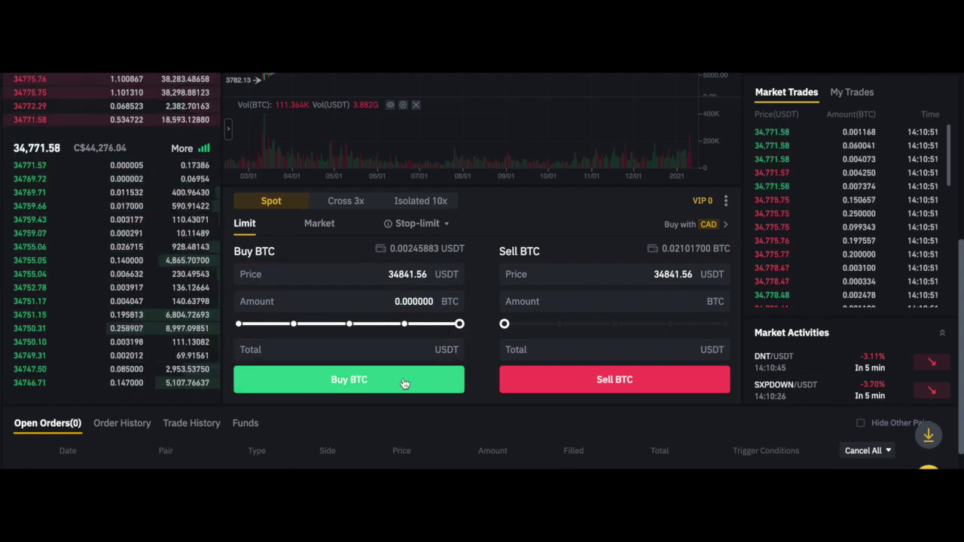
pyautogui.click(384, 275)
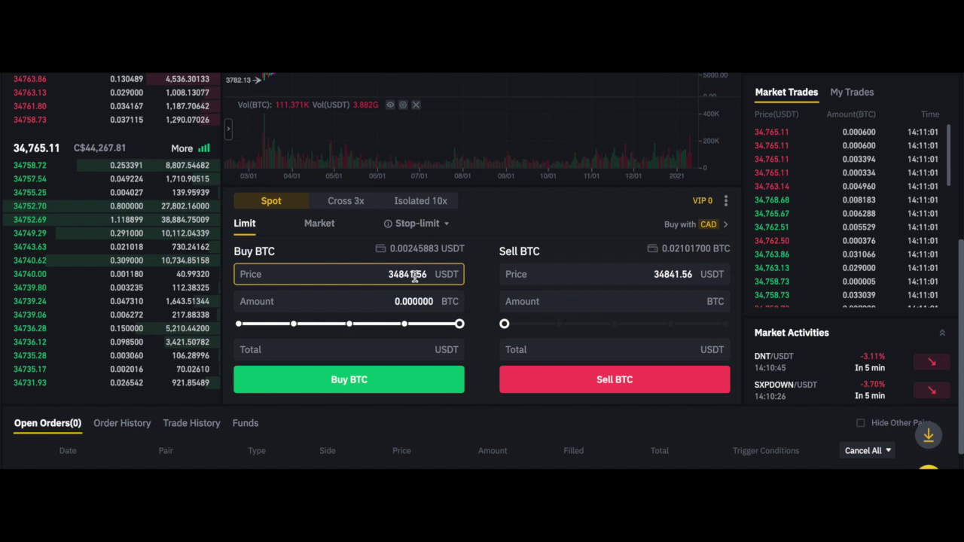
# Retype the Buy BTC limit price, passing 34500.56, aiming for 34780.56 USDT
pyautogui.press('BackSpace')
pyautogui.press('BackSpace')
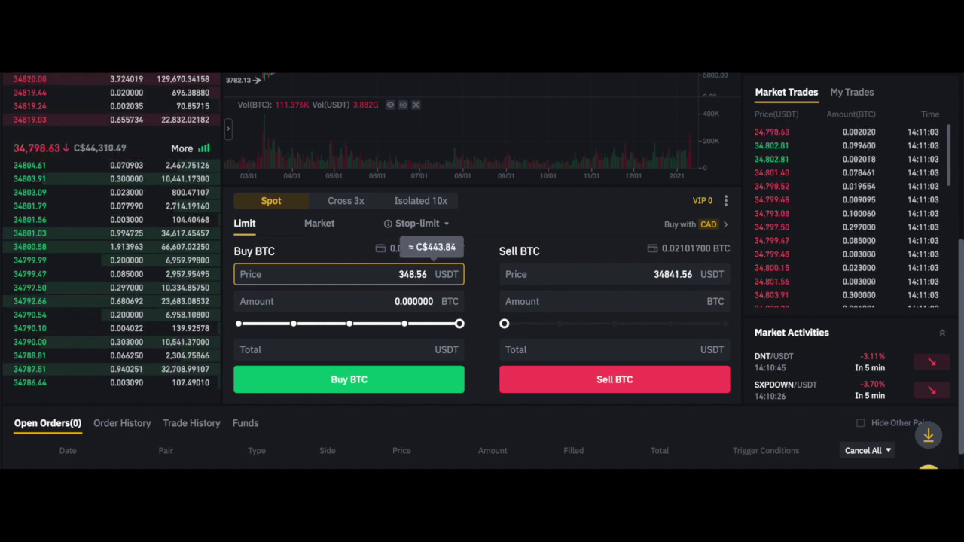
pyautogui.press('BackSpace')
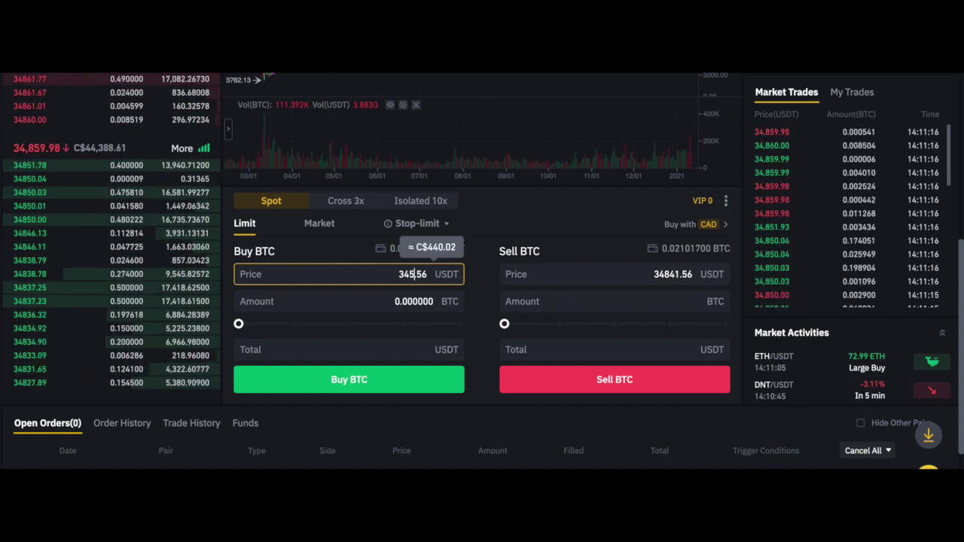
pyautogui.write('500')
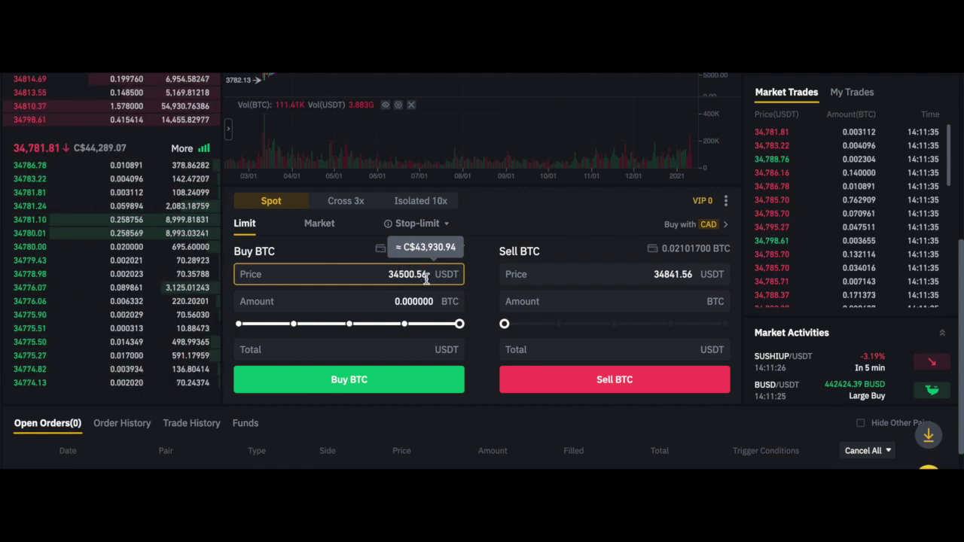
pyautogui.press('BackSpace')
pyautogui.press('BackSpace')
pyautogui.press('BackSpace')
pyautogui.press('BackSpace')
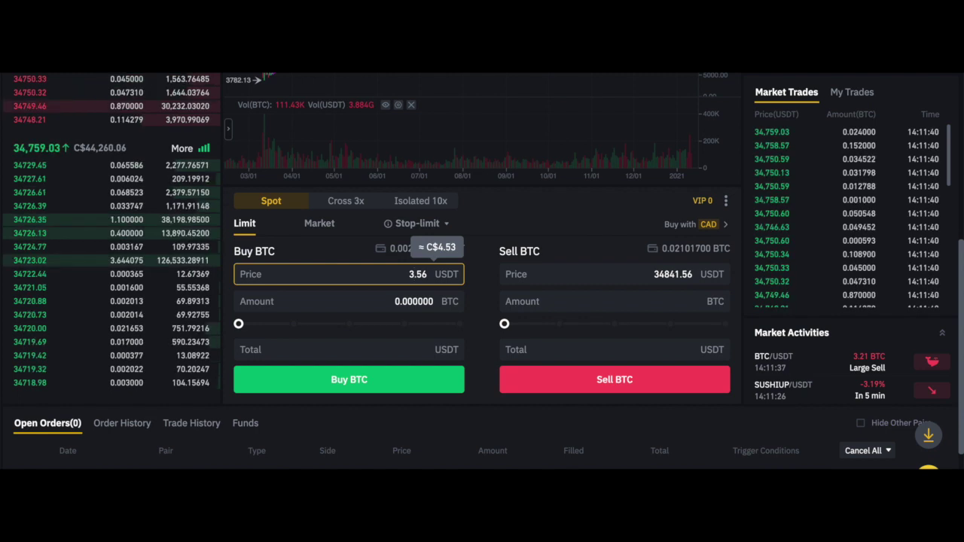
pyautogui.write('4')
pyautogui.write('78')
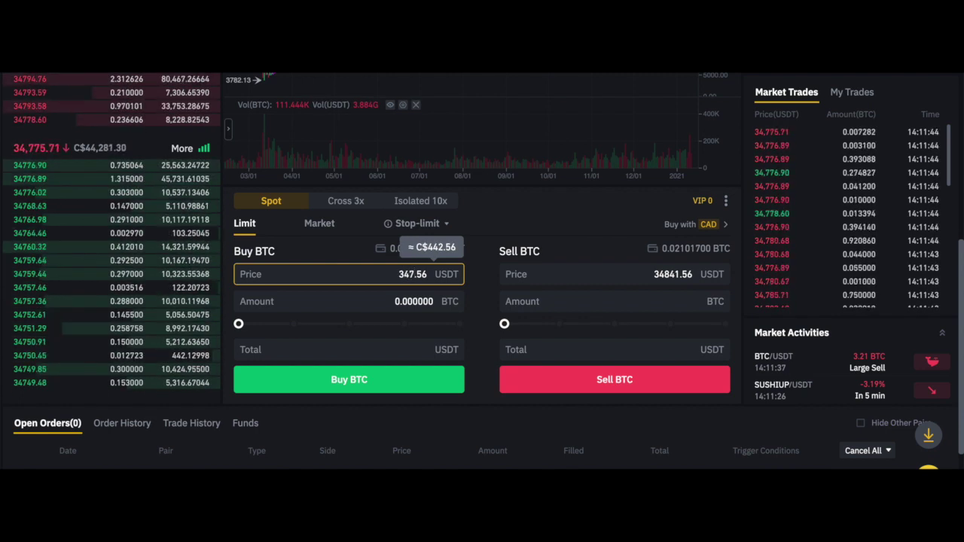
pyautogui.write('0')
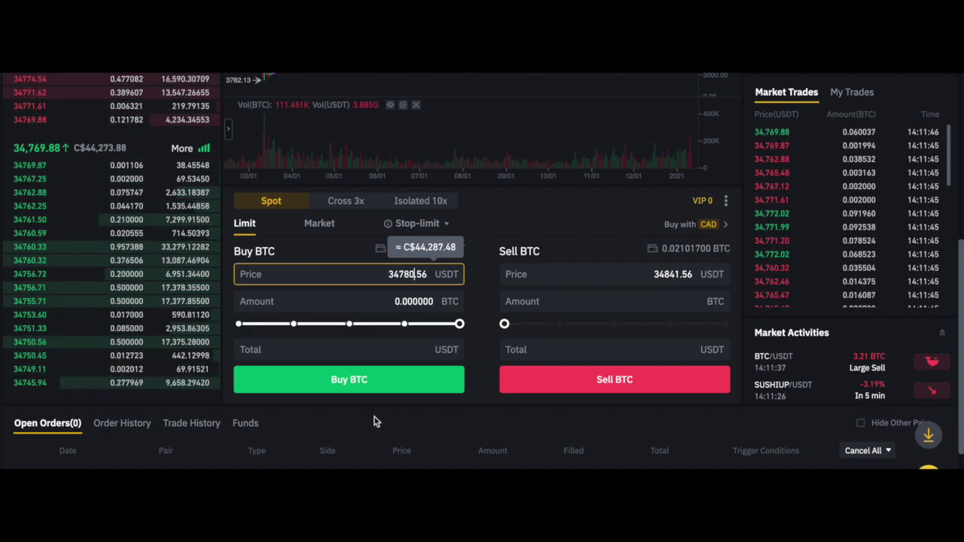